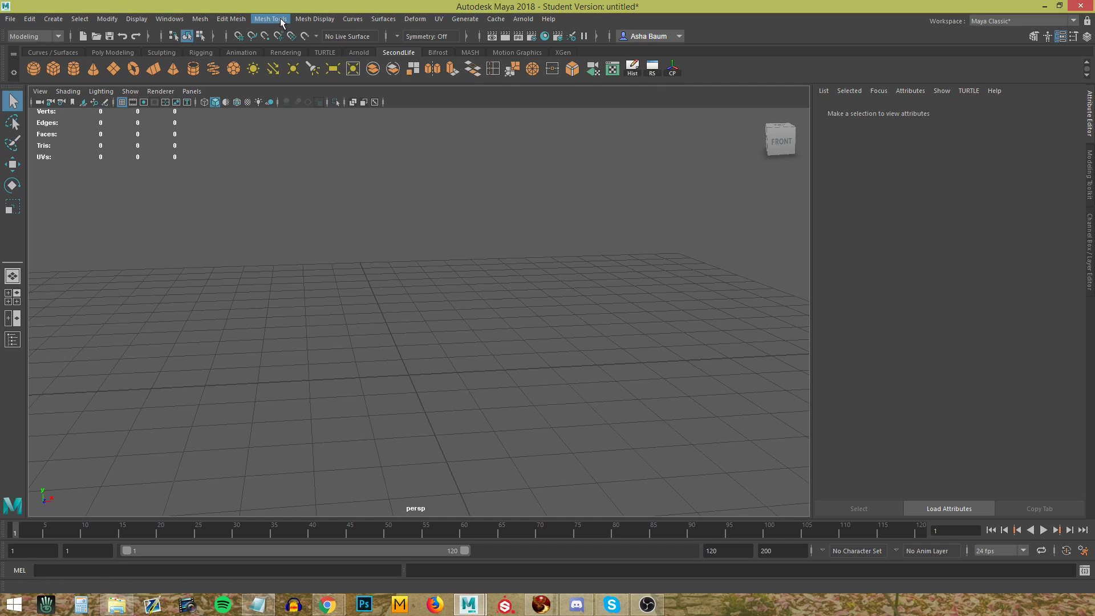
Step: Create a new empty shelf named SecondLife2
left_click(315, 18)
left_click(367, 8)
left_click(14, 74)
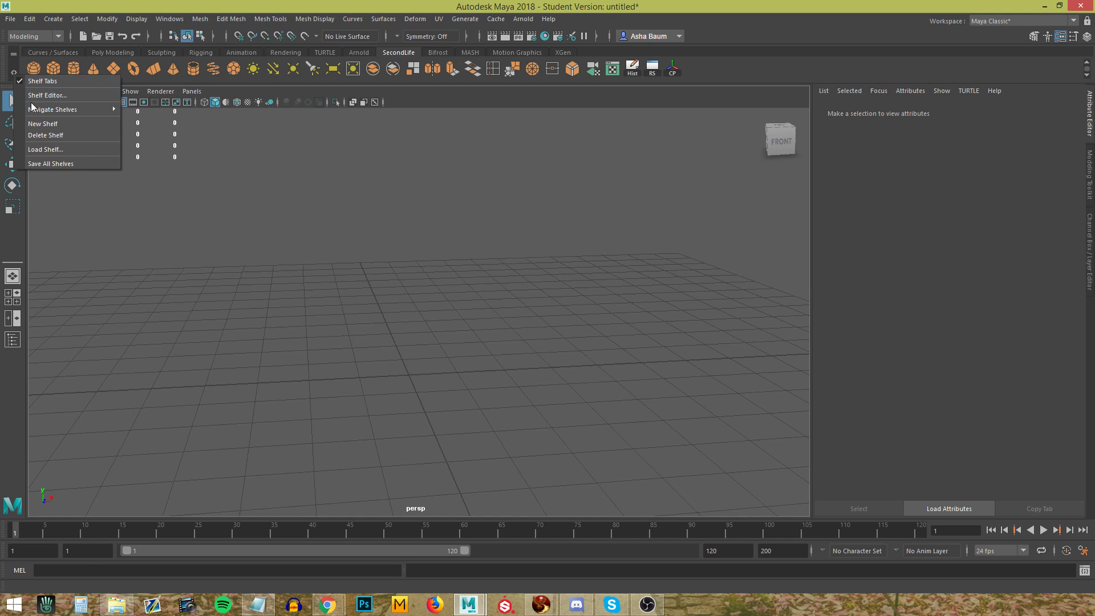
left_click(47, 124)
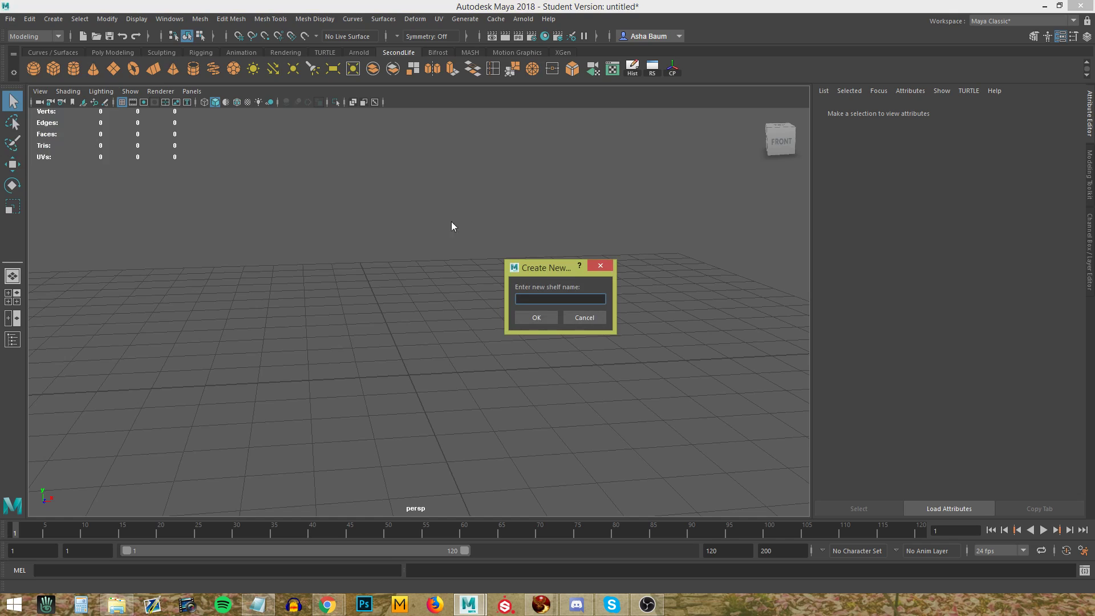
type("SecondLife2")
left_click(537, 317)
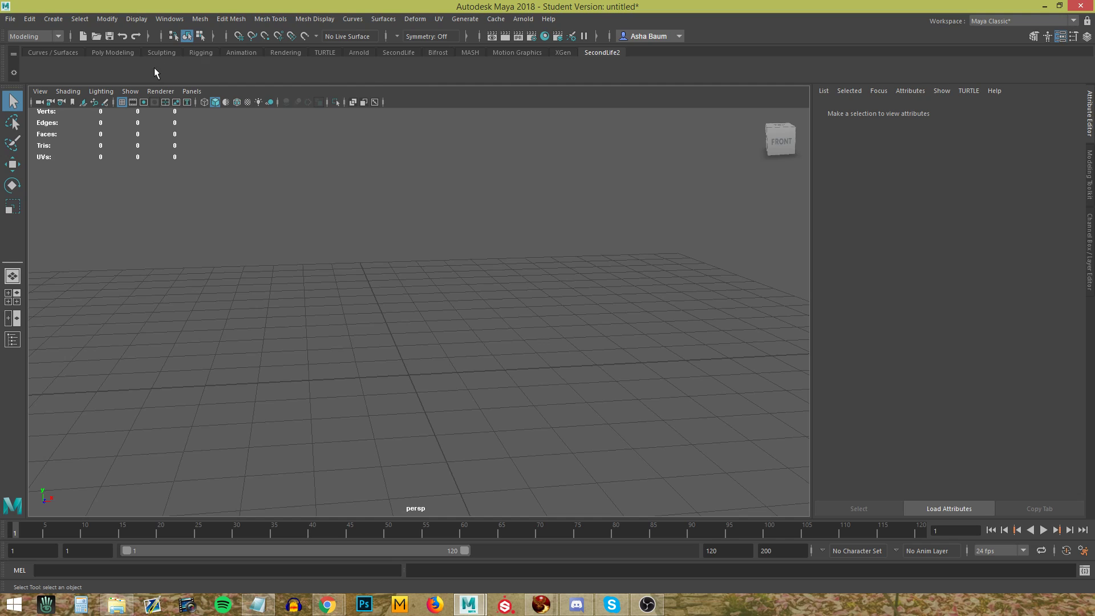
Step: Add the polygon sphere, cube, cylinder, cone, torus, plane and disc primitives to the SecondLife2 shelf
left_click(53, 19)
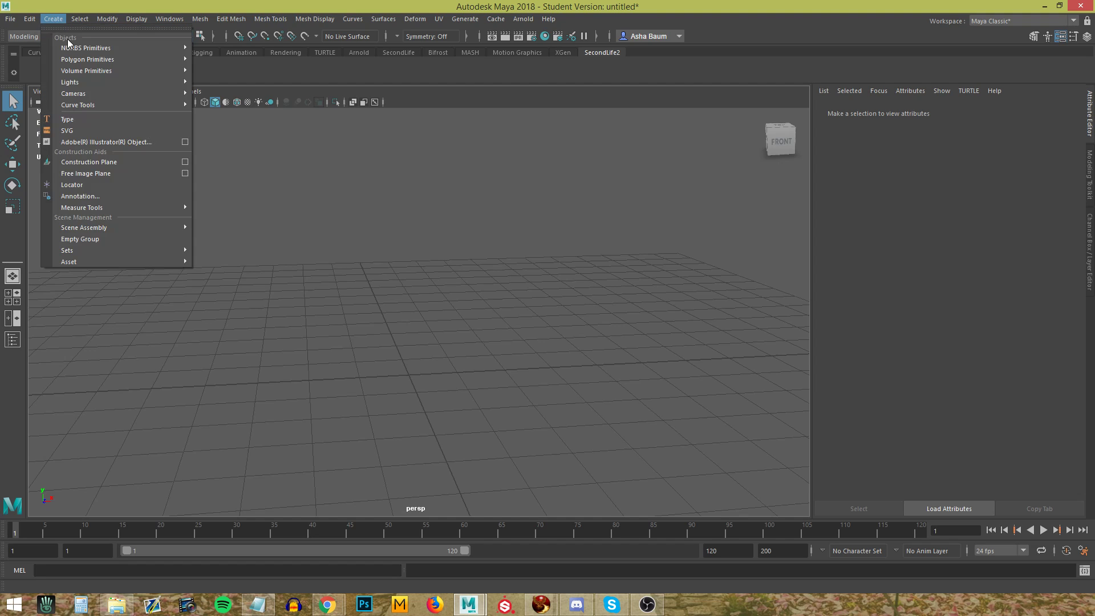
mouse_move(92, 59)
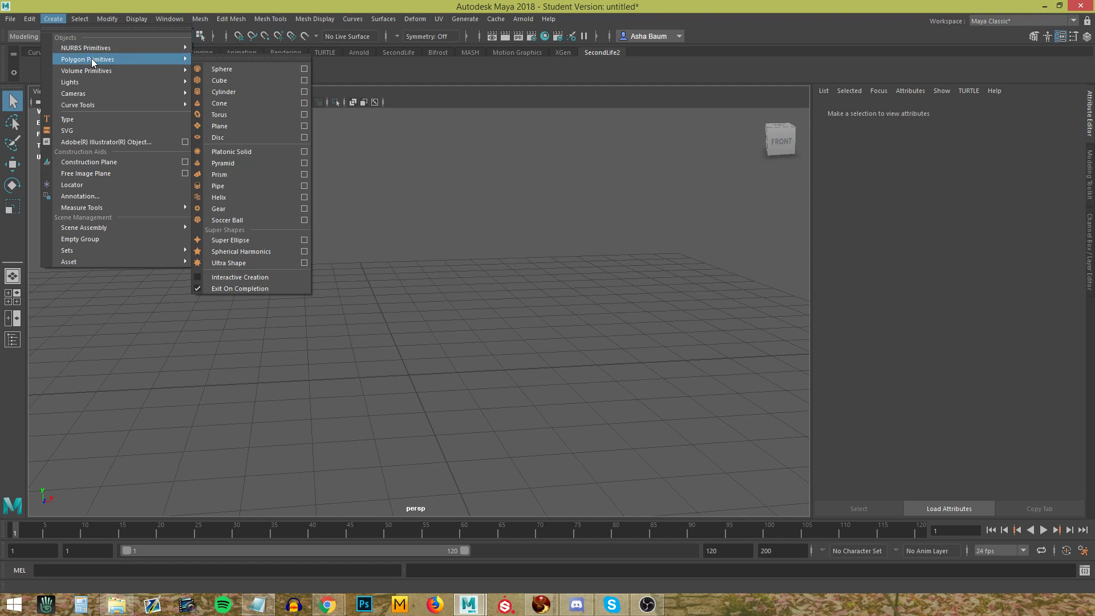
left_click(227, 71, "ctrl+shift")
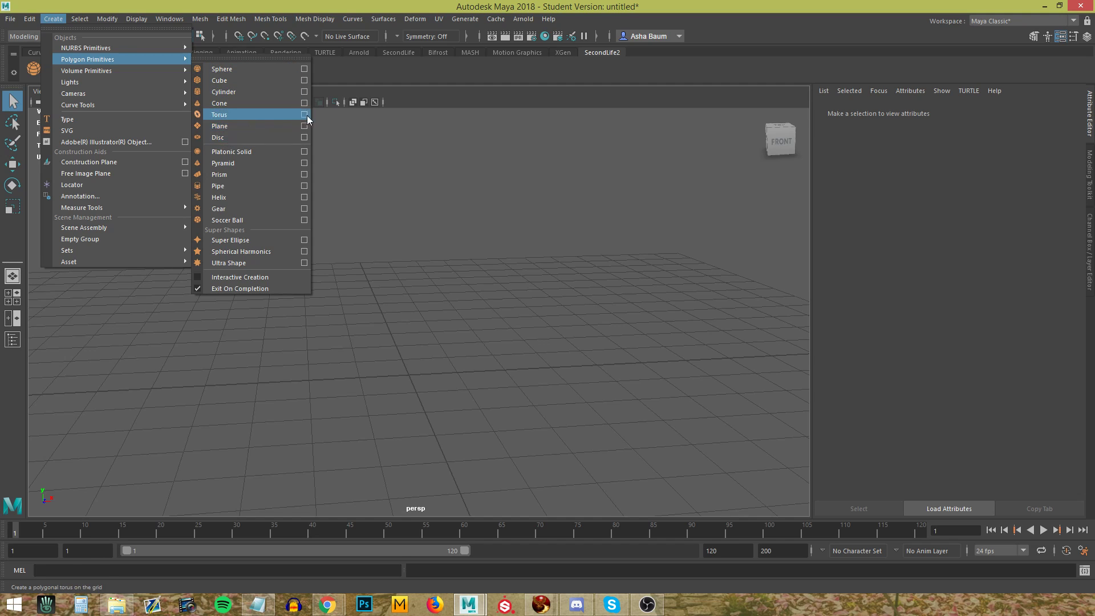
key("Escape")
key("Escape")
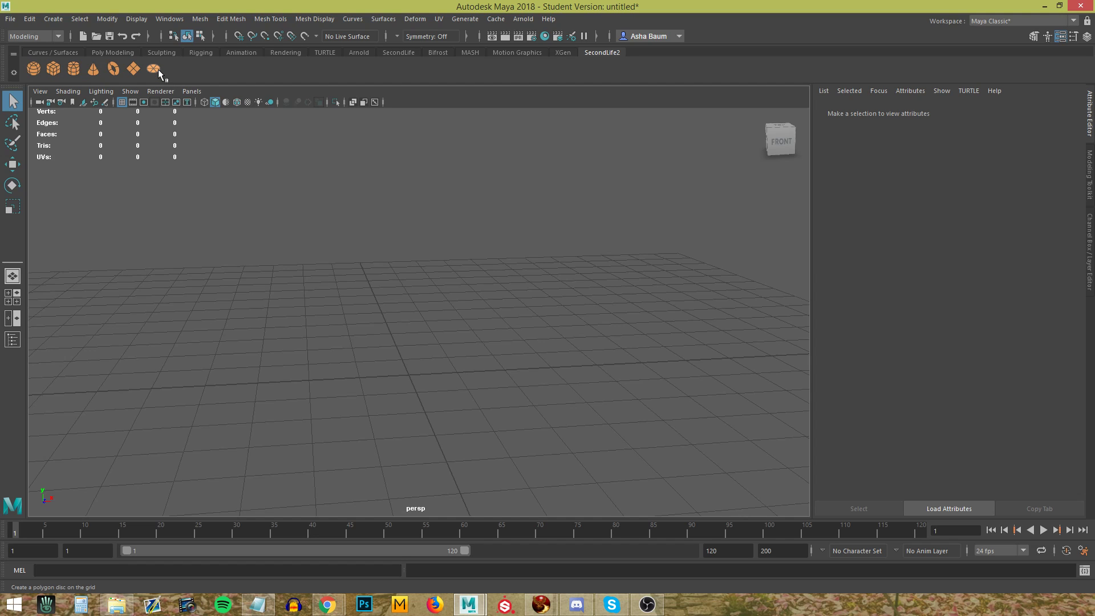
left_click(53, 19)
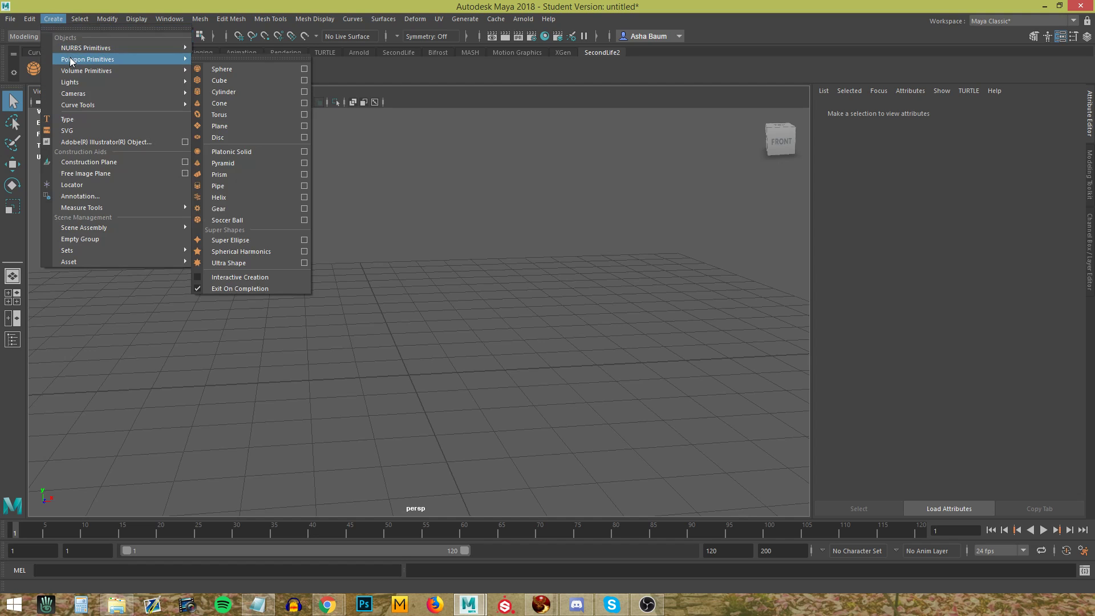
left_click(409, 237)
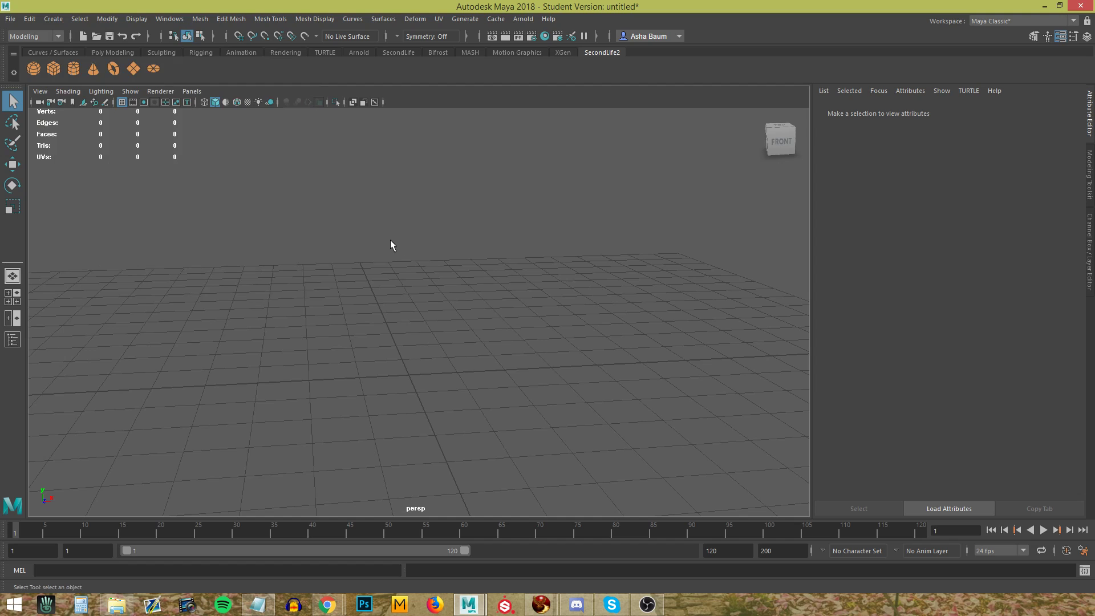
Step: Add the ambient, directional, point, spot, area and volume light commands to the SecondLife2 shelf
left_click(82, 19)
mouse_move(102, 20)
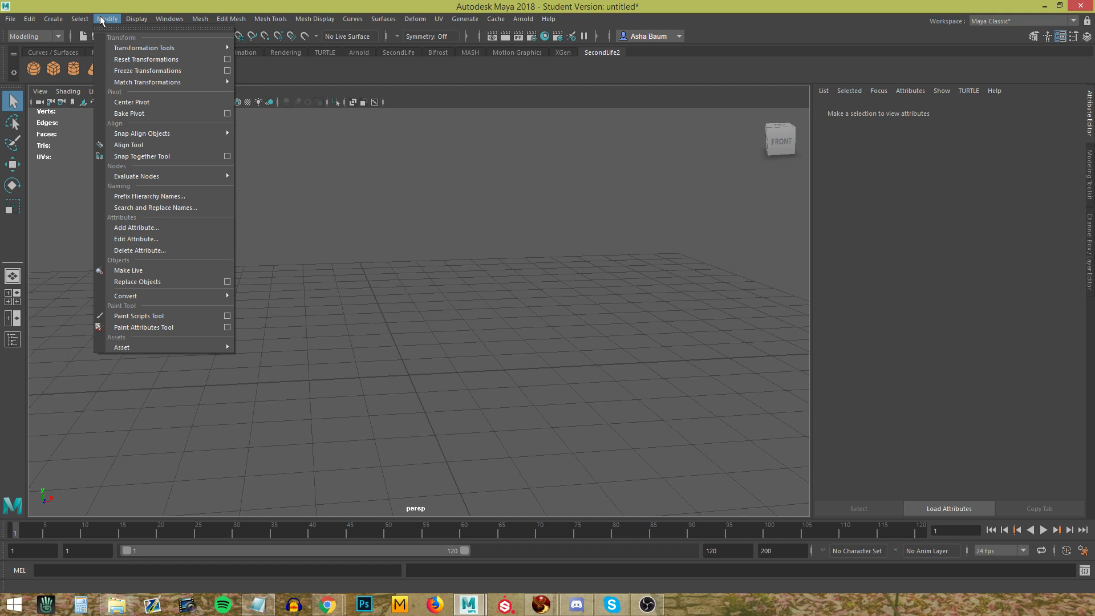
mouse_move(42, 22)
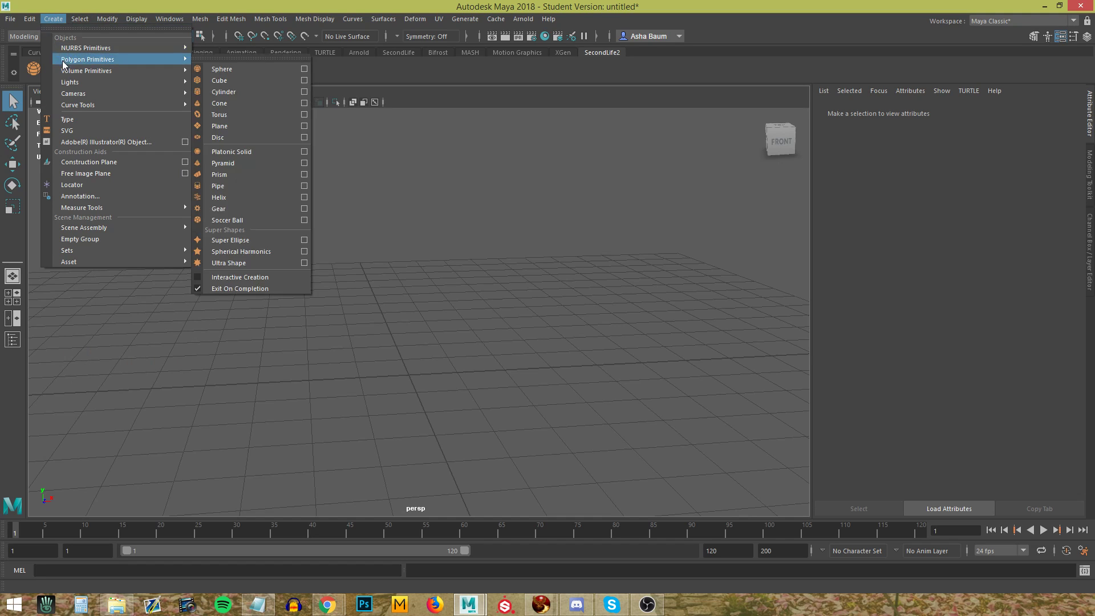
mouse_move(74, 83)
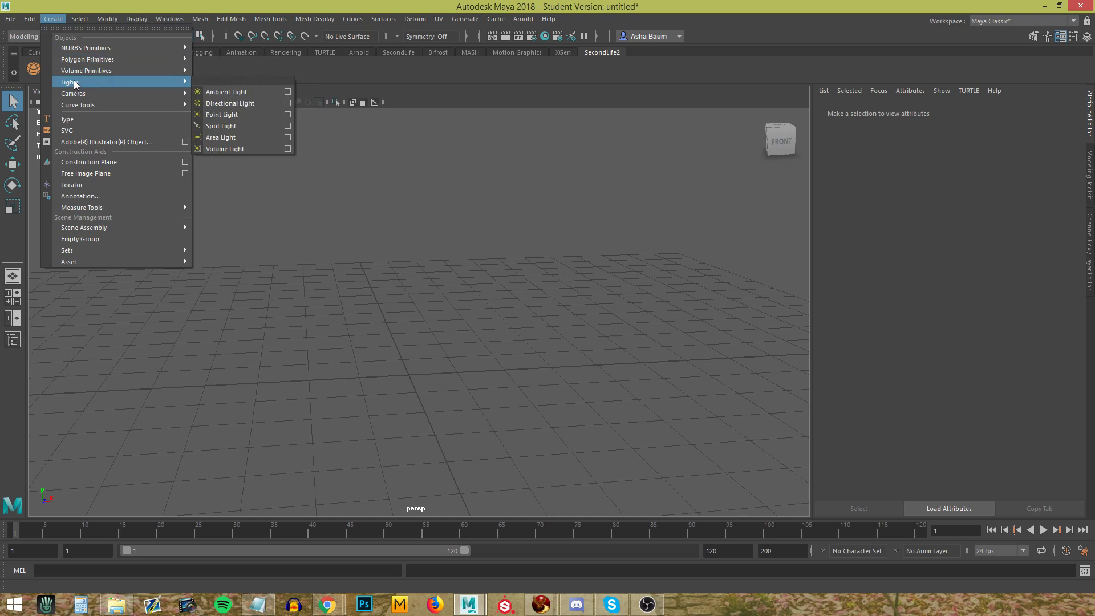
left_click(228, 103, "ctrl+shift")
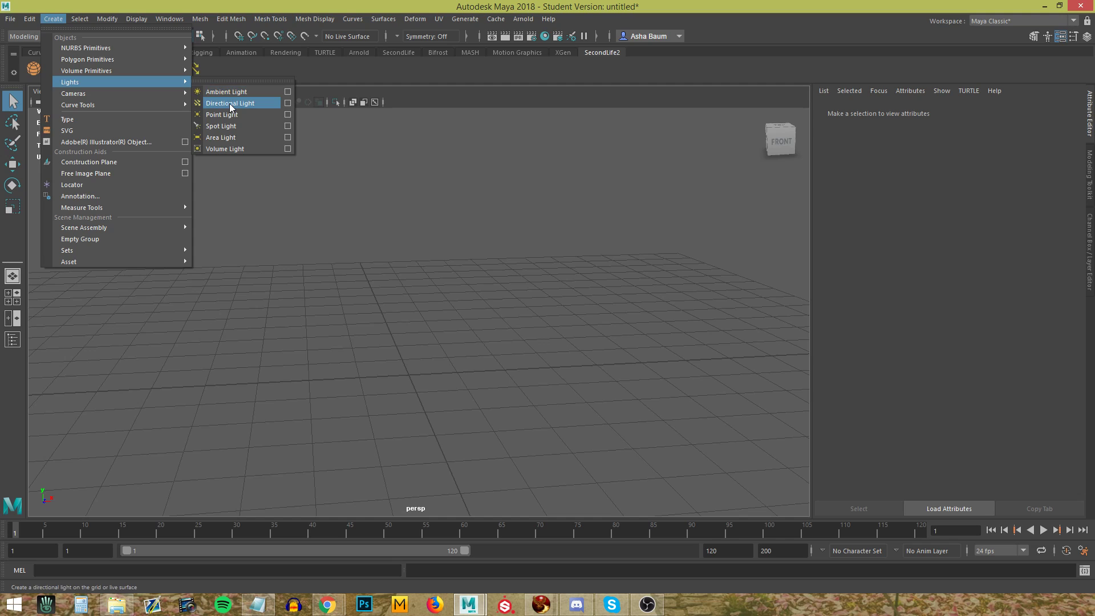
left_click(230, 115, "ctrl+shift")
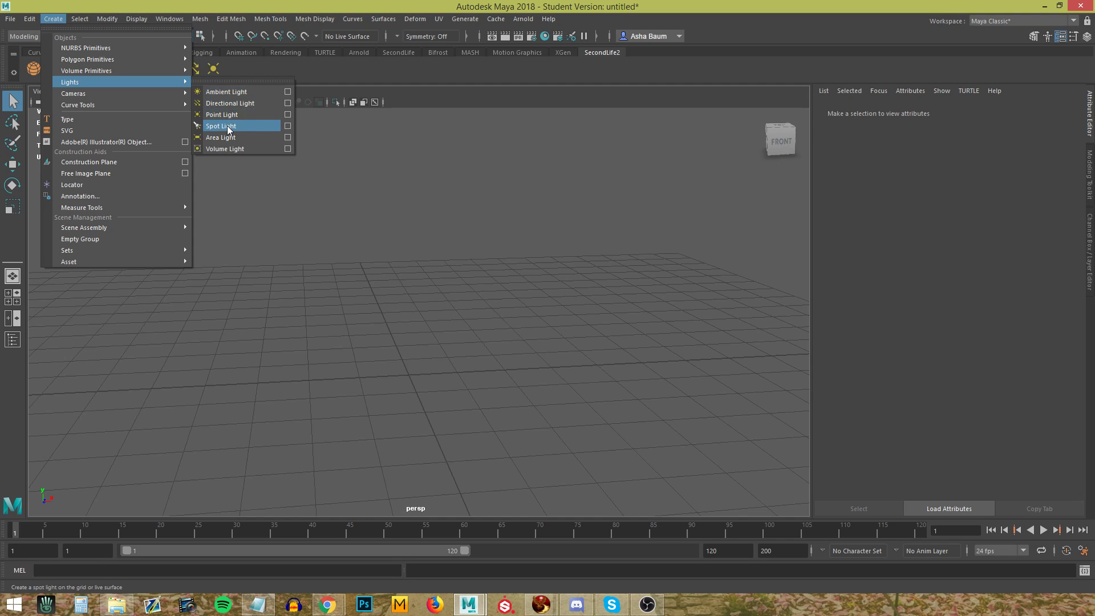
left_click(228, 126, "ctrl+shift")
left_click(227, 138, "ctrl+shift")
left_click(226, 149, "ctrl+shift")
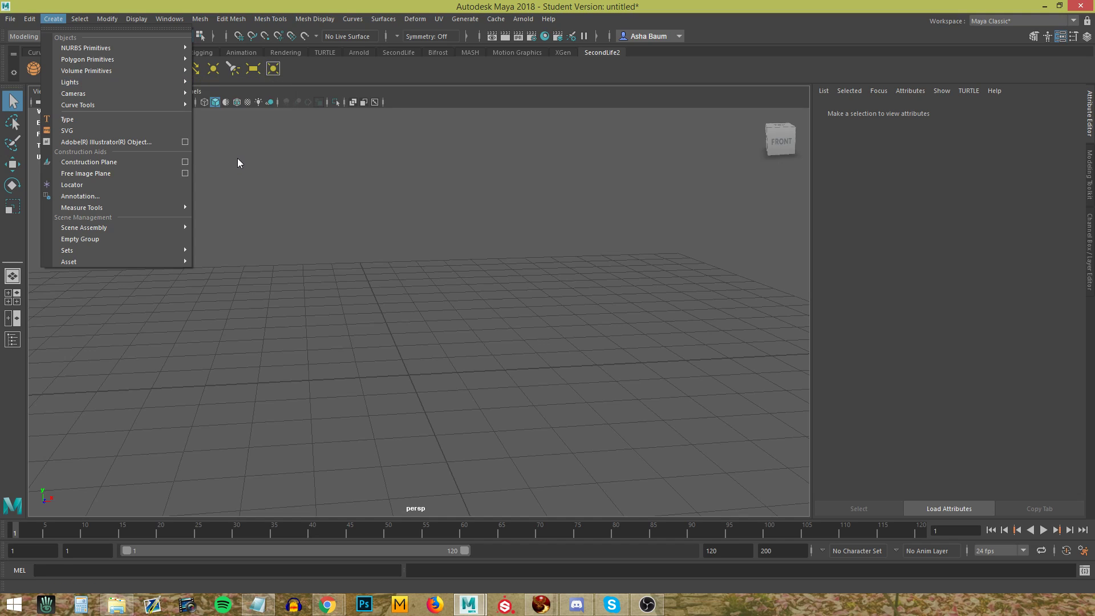
left_click(237, 159)
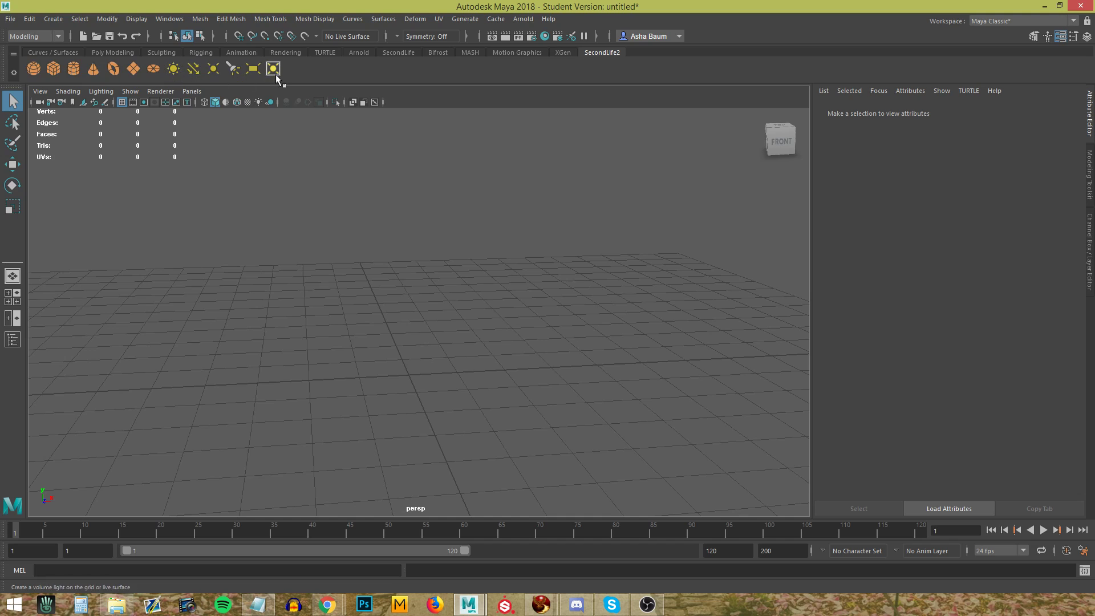
Step: Add the Center Pivot command to the SecondLife2 shelf
left_click(79, 22)
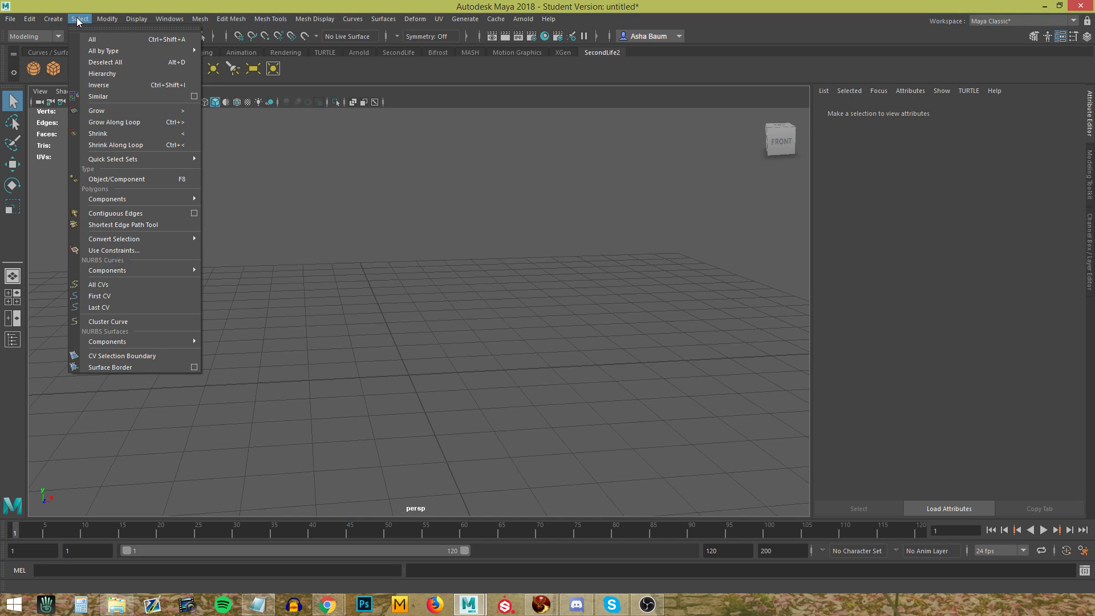
left_click(97, 20)
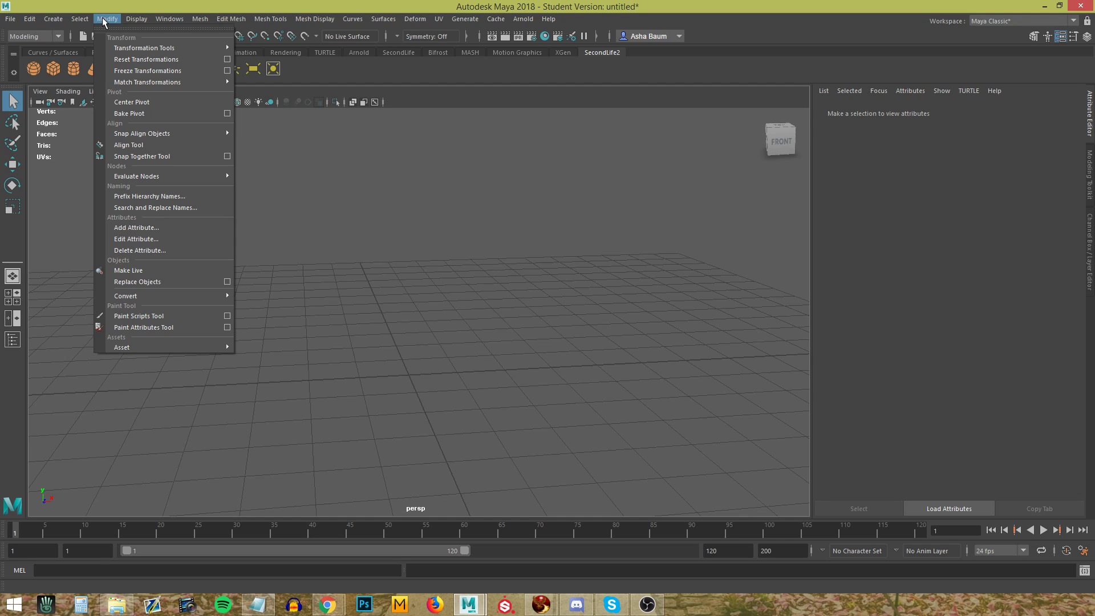
left_click(148, 102, "ctrl+shift")
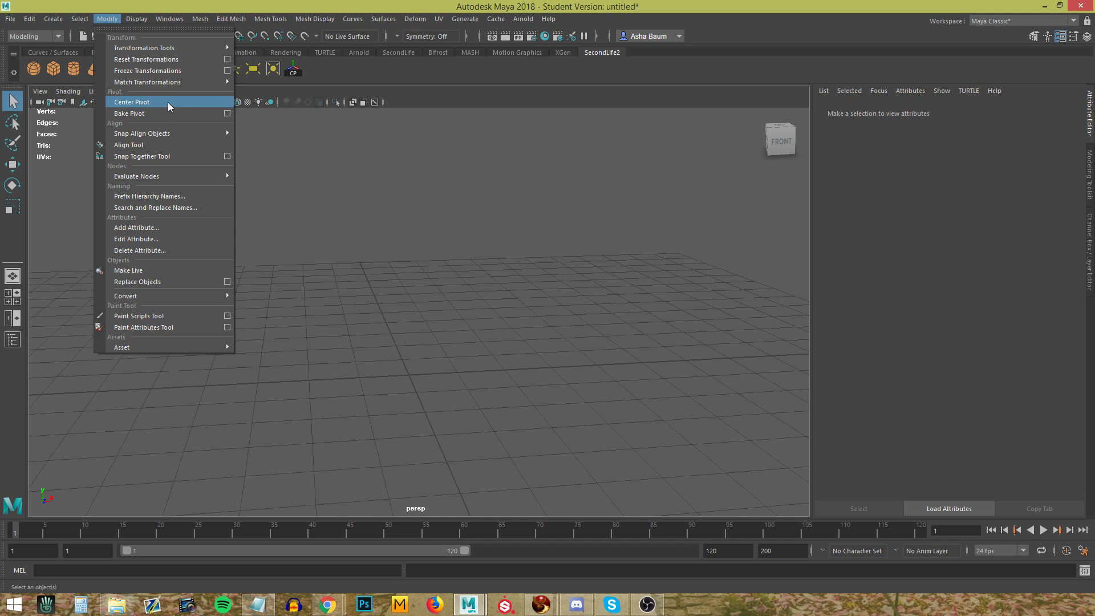
Step: Add the Extrude, Merge and Extract mesh-editing commands to the SecondLife2 shelf
mouse_move(140, 20)
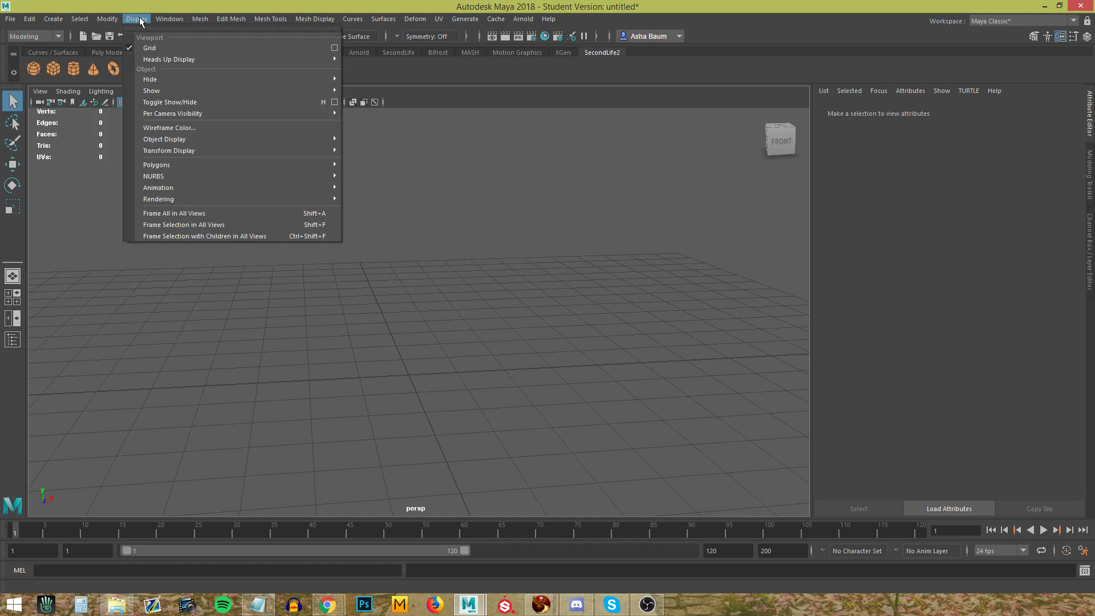
mouse_move(173, 21)
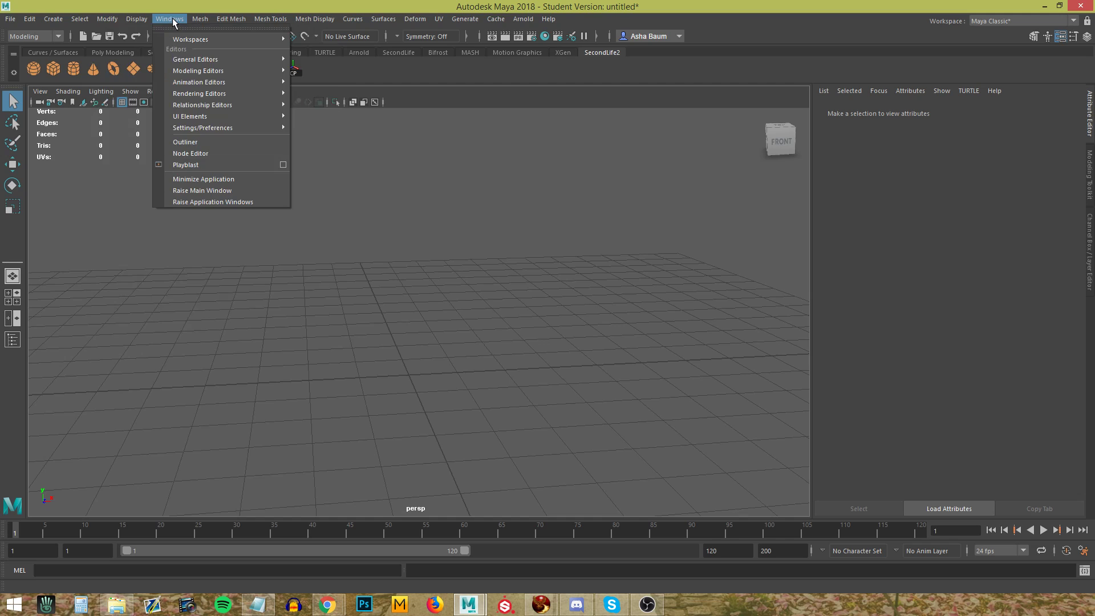
mouse_move(209, 21)
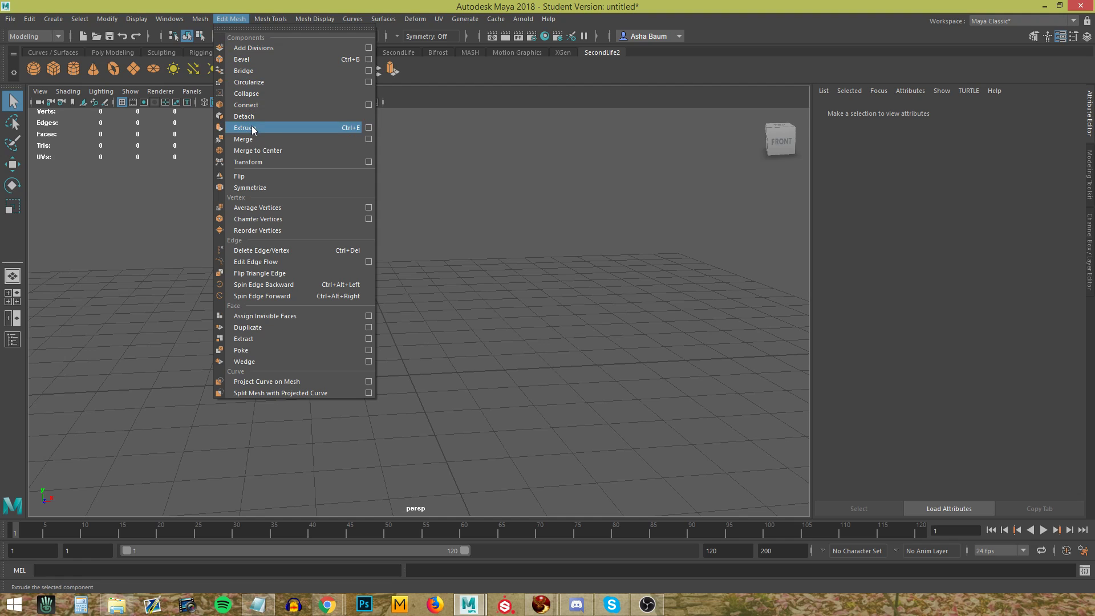
left_click(258, 140, "ctrl+shift")
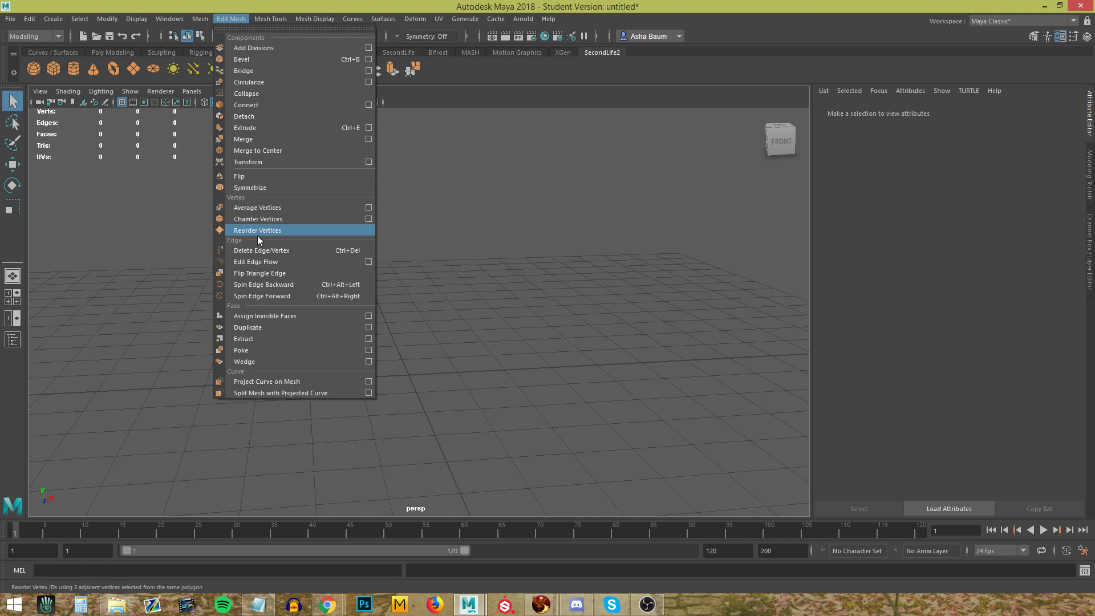
left_click(254, 340, "ctrl+shift")
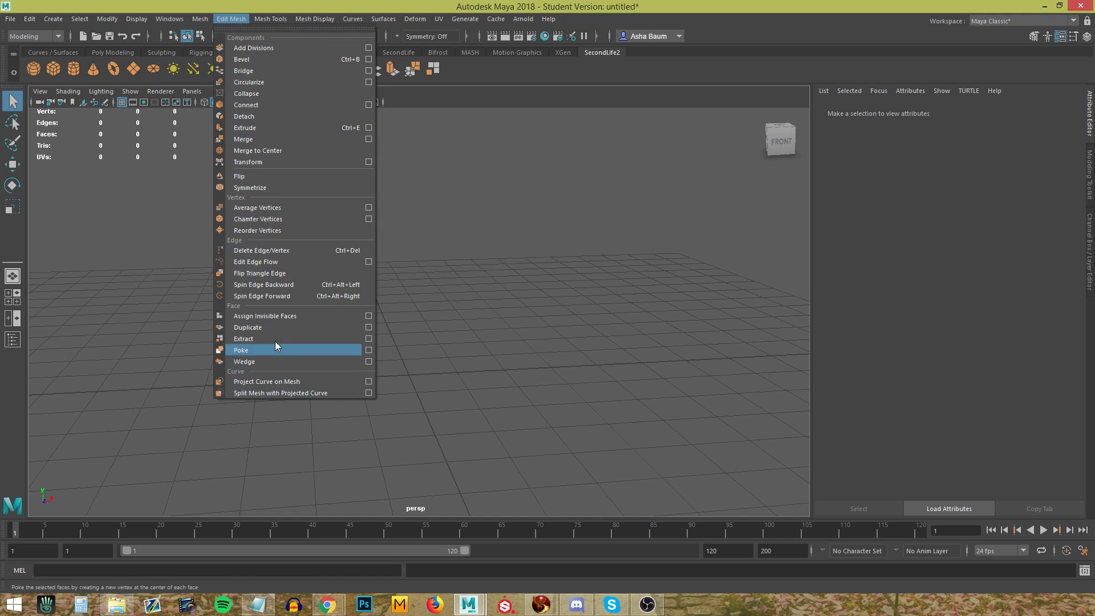
Step: Add the Insert Edge Loop tool to the SecondLife2 shelf
mouse_move(192, 22)
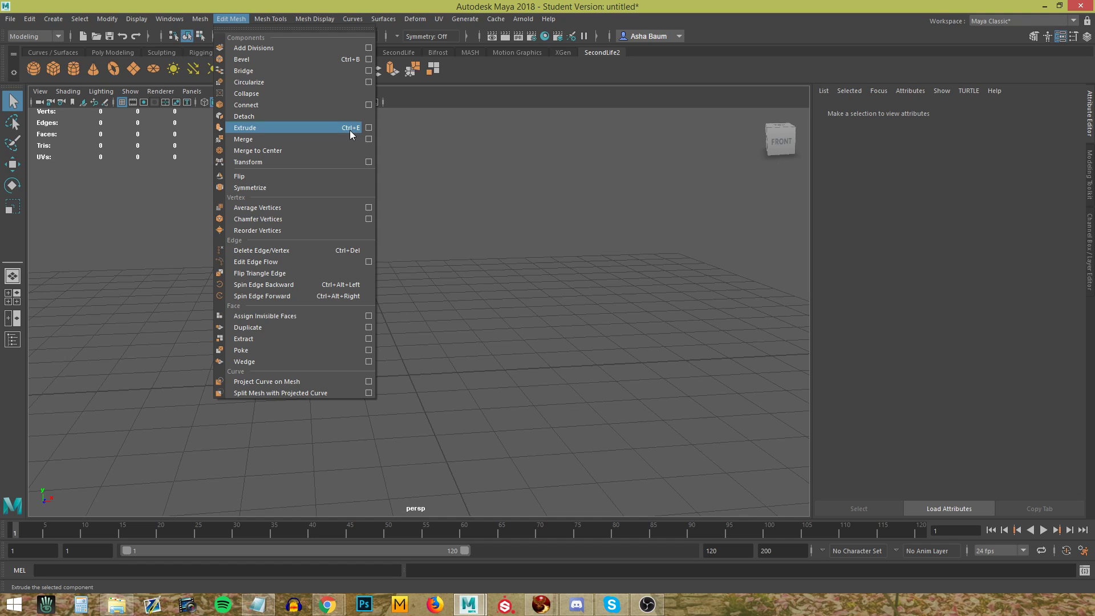
left_click(231, 19)
left_click(200, 19)
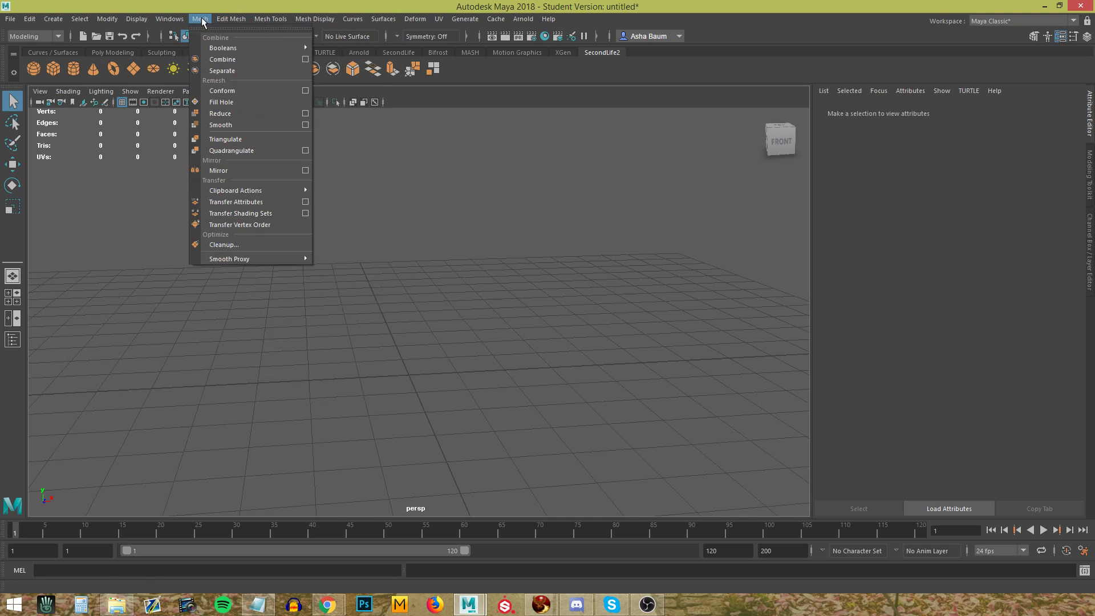
mouse_move(242, 21)
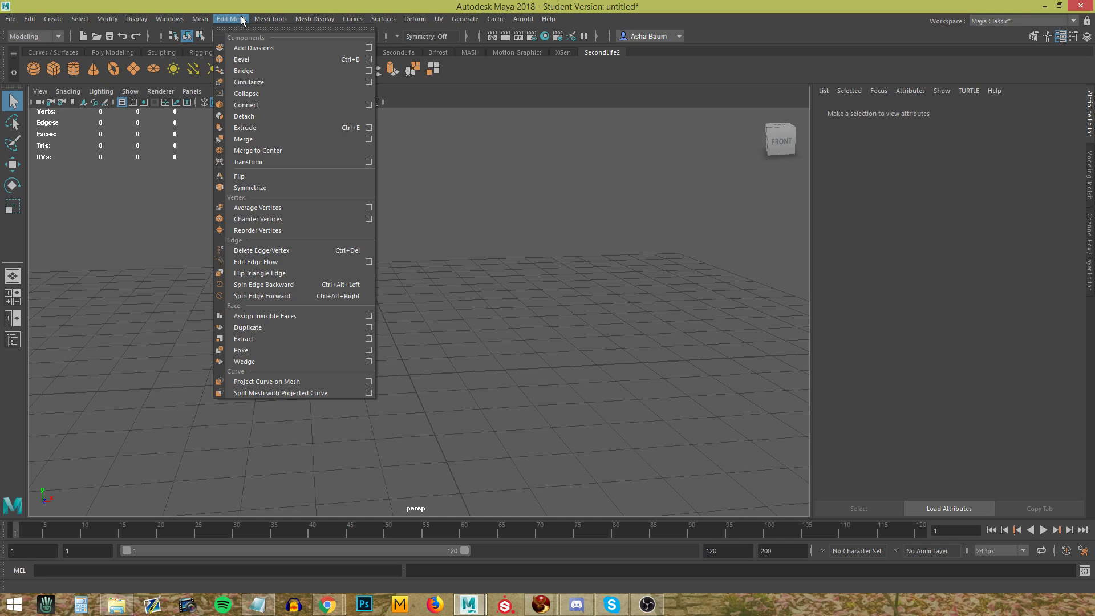
mouse_move(279, 19)
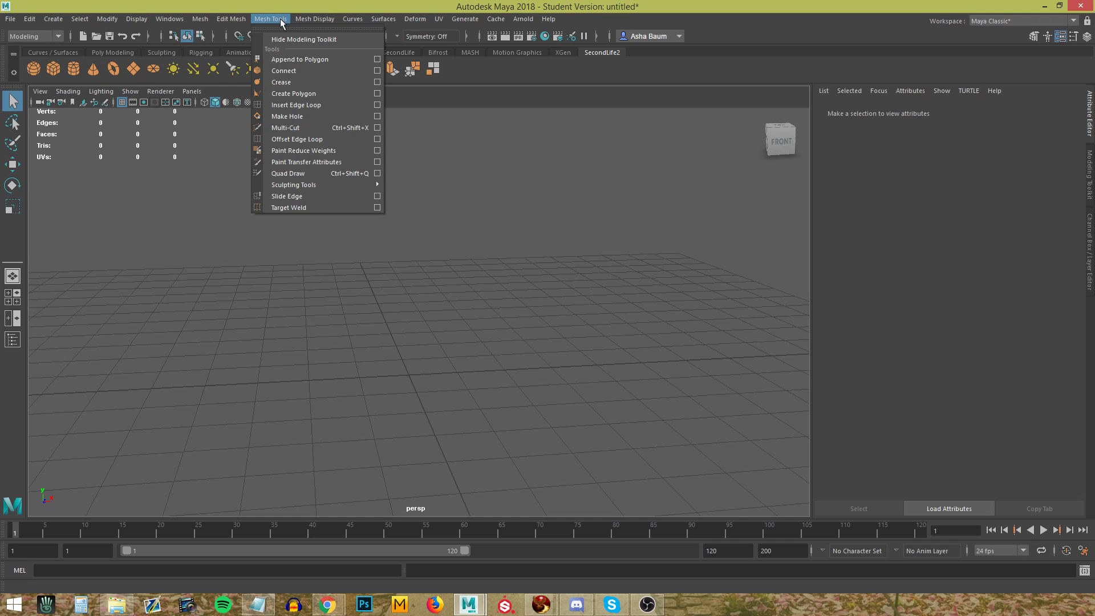
left_click(296, 106, "ctrl+shift")
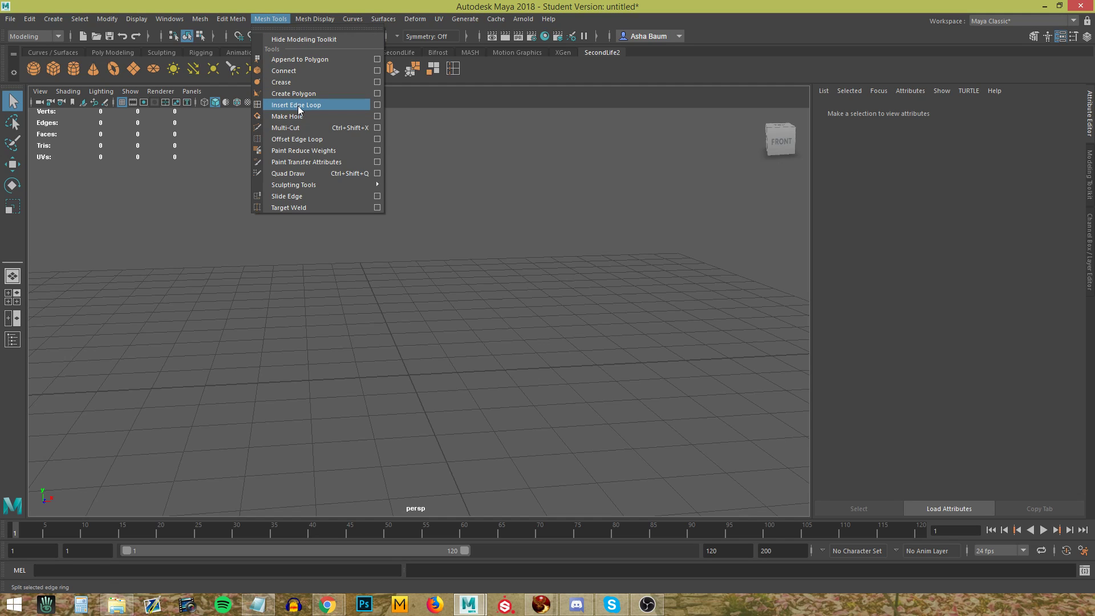
Step: Add the Harden Edge and Soften Edge commands to the SecondLife2 shelf
mouse_move(324, 22)
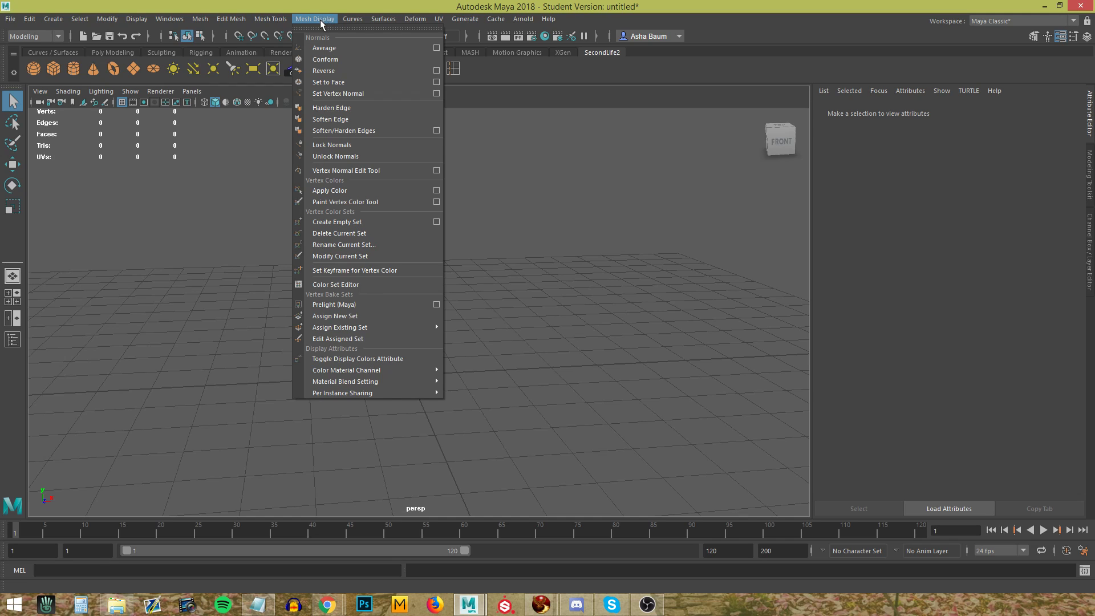
left_click(334, 110, "ctrl+shift")
left_click(337, 117, "ctrl+shift")
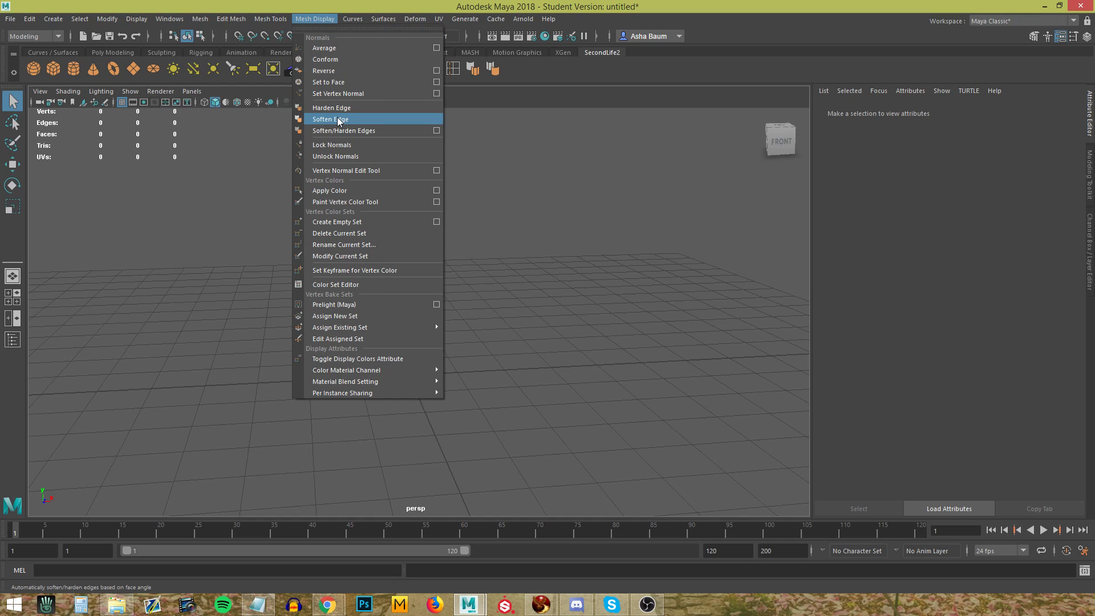
mouse_move(378, 18)
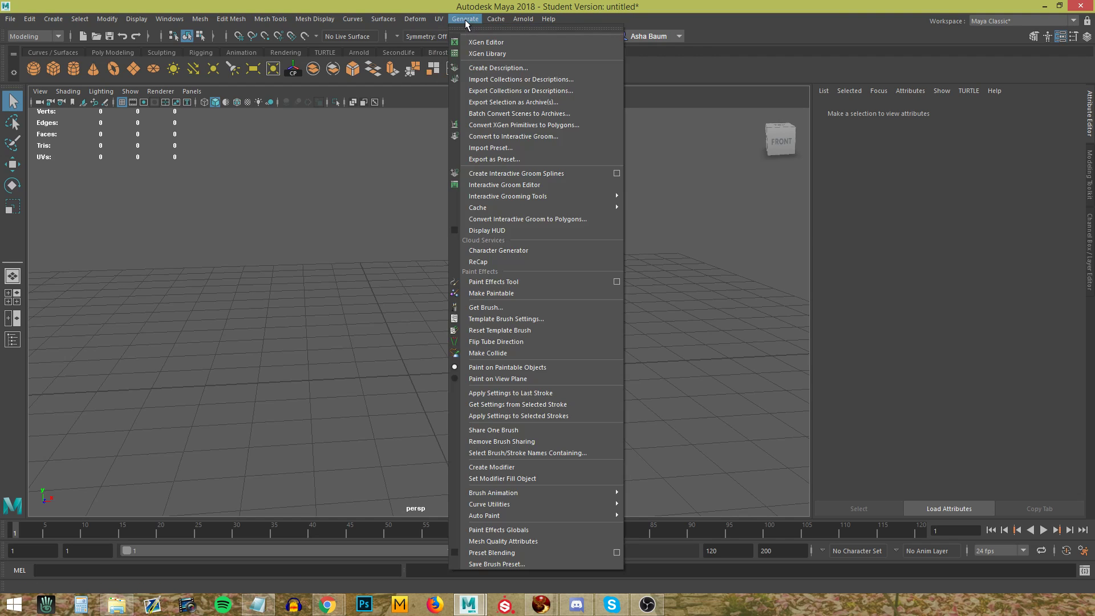
left_click(719, 91)
left_click(102, 20)
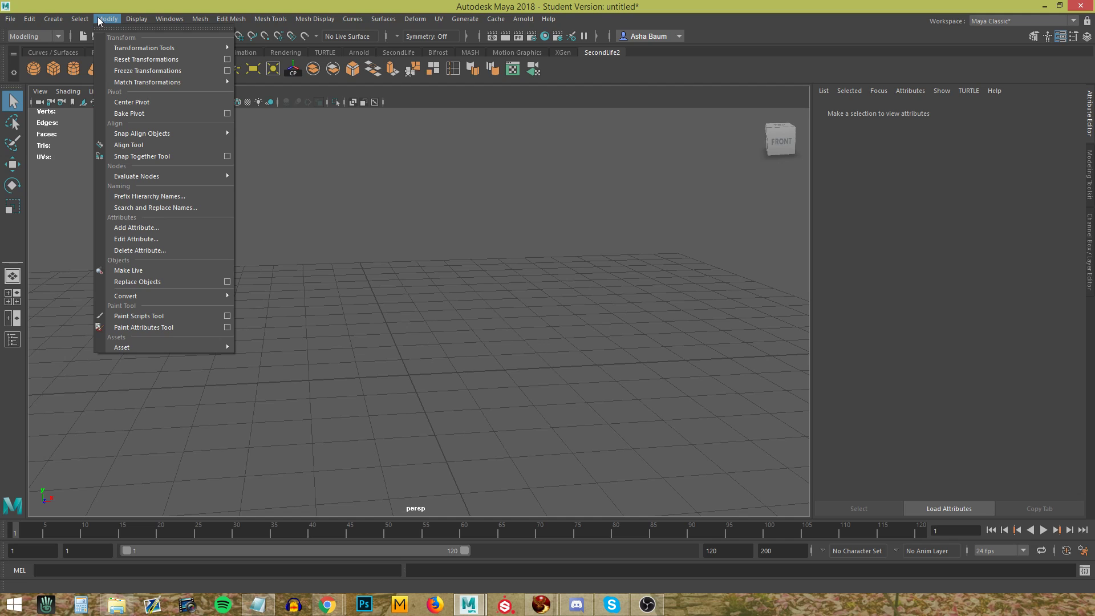
left_click(79, 19)
left_click(30, 19)
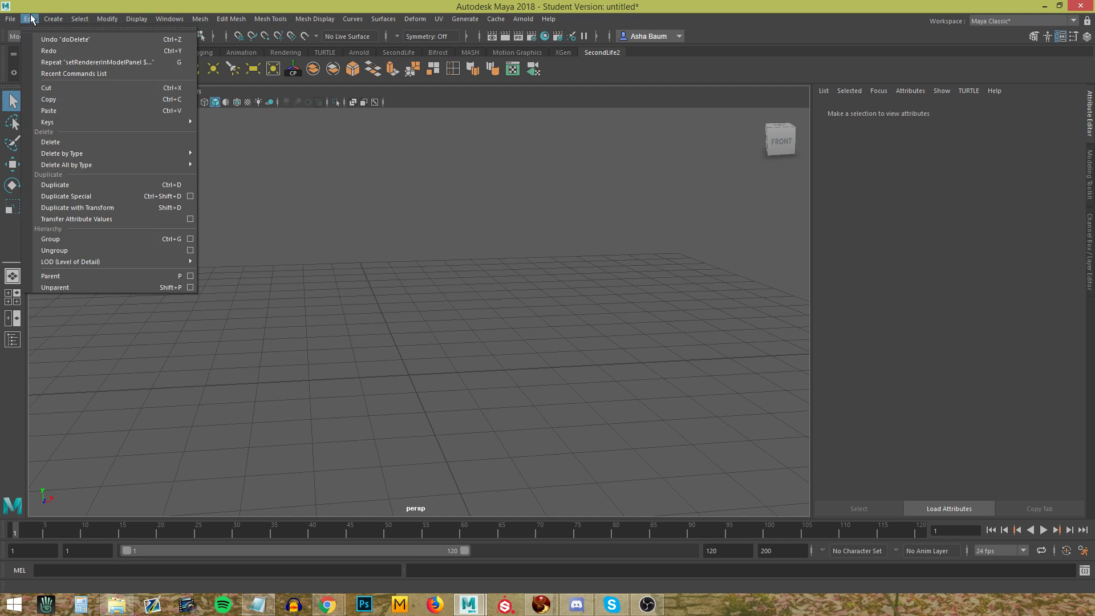
mouse_move(55, 19)
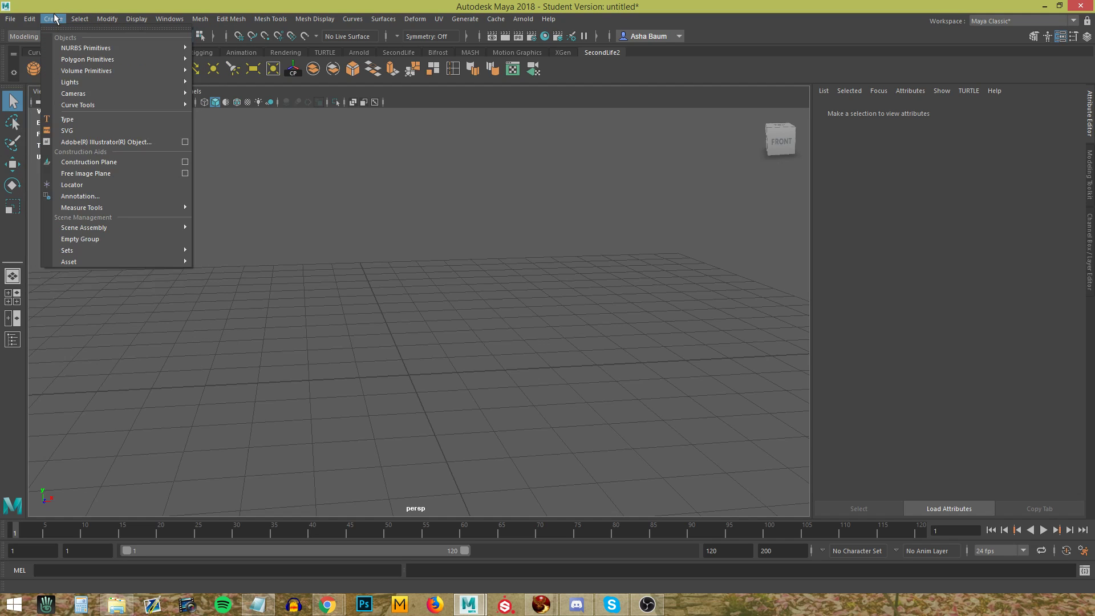
Step: Add the Delete by Type History command to the SecondLife2 shelf
mouse_move(106, 20)
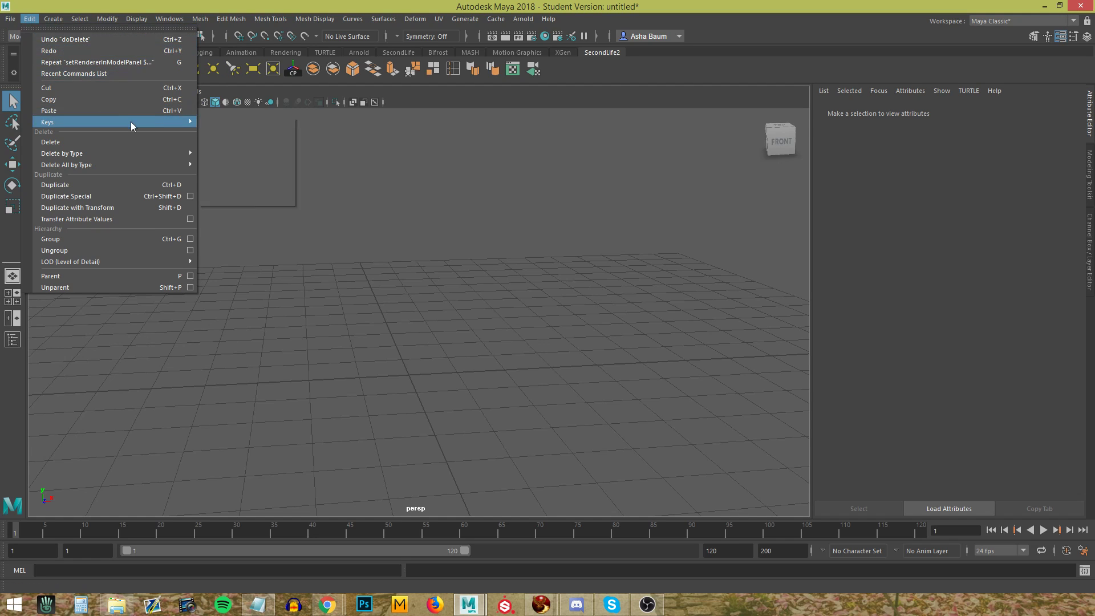
mouse_move(138, 154)
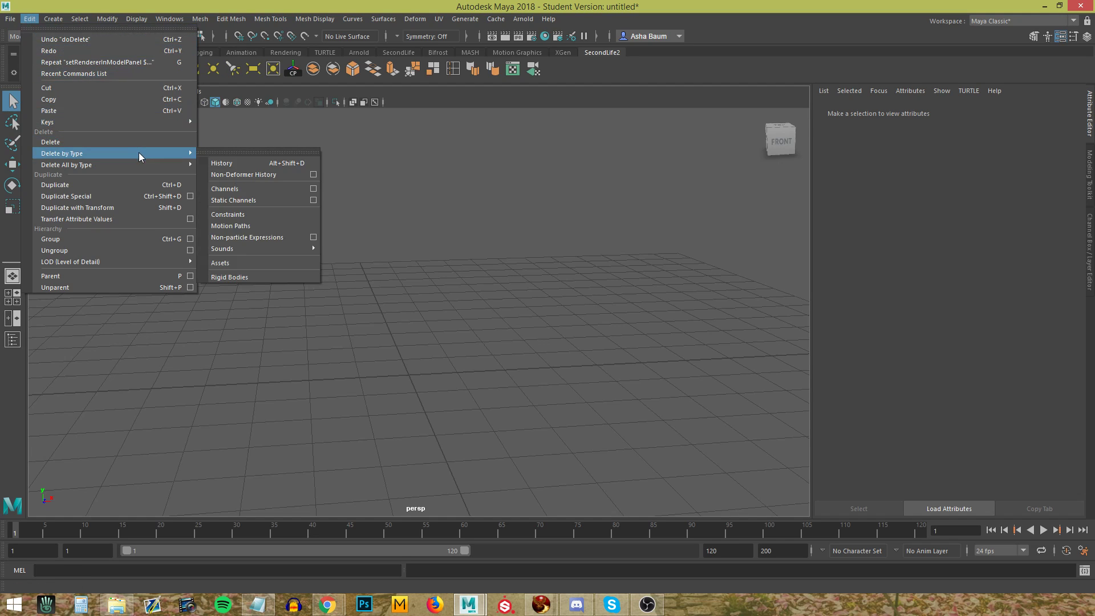
left_click(221, 165, "ctrl+shift")
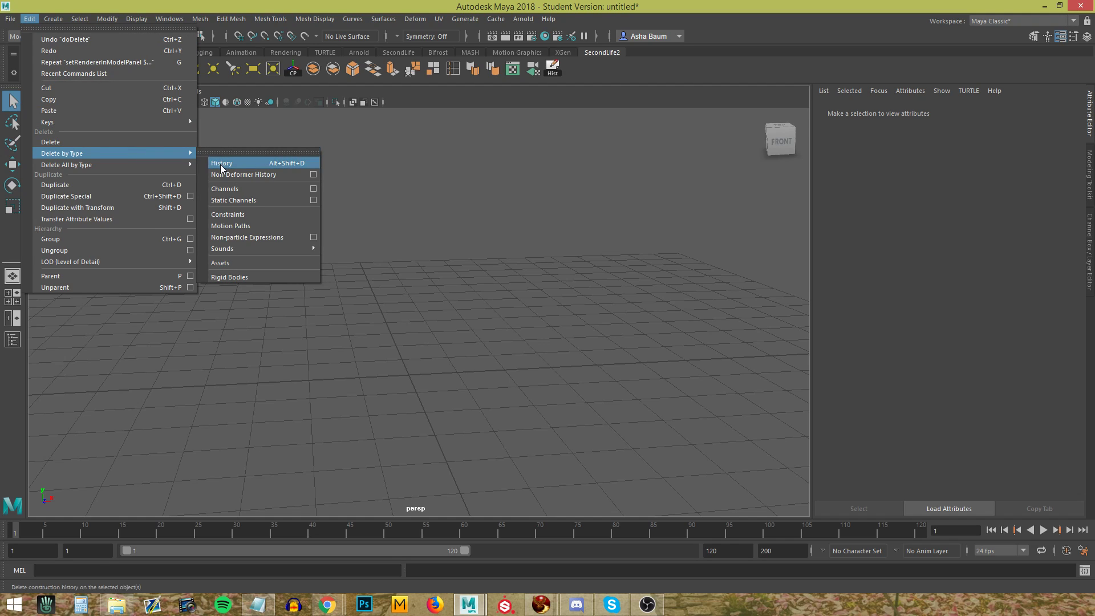
key("Escape")
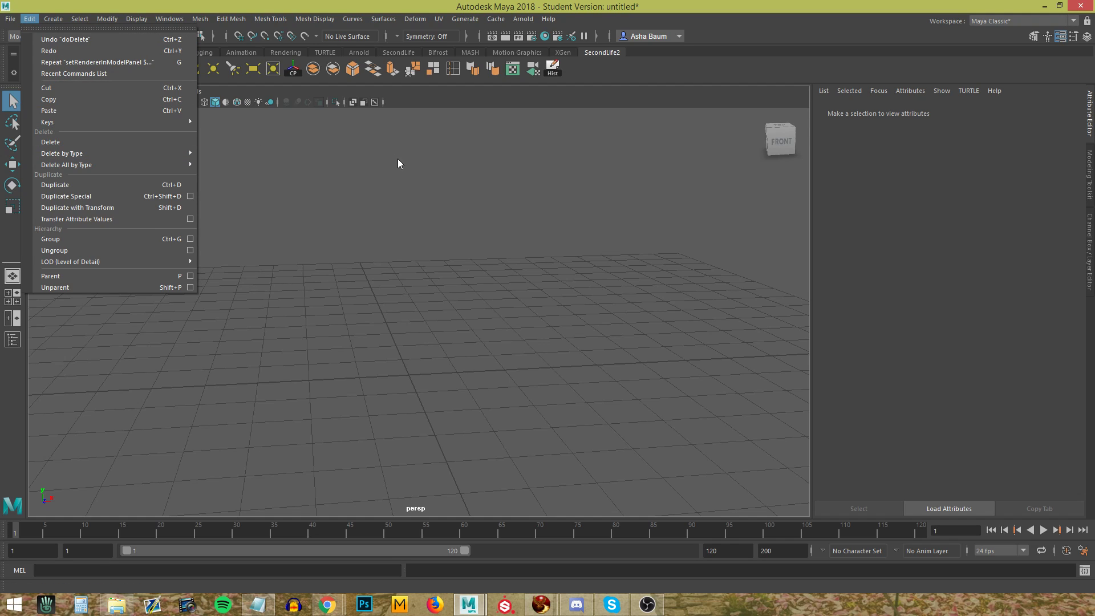
key("Escape")
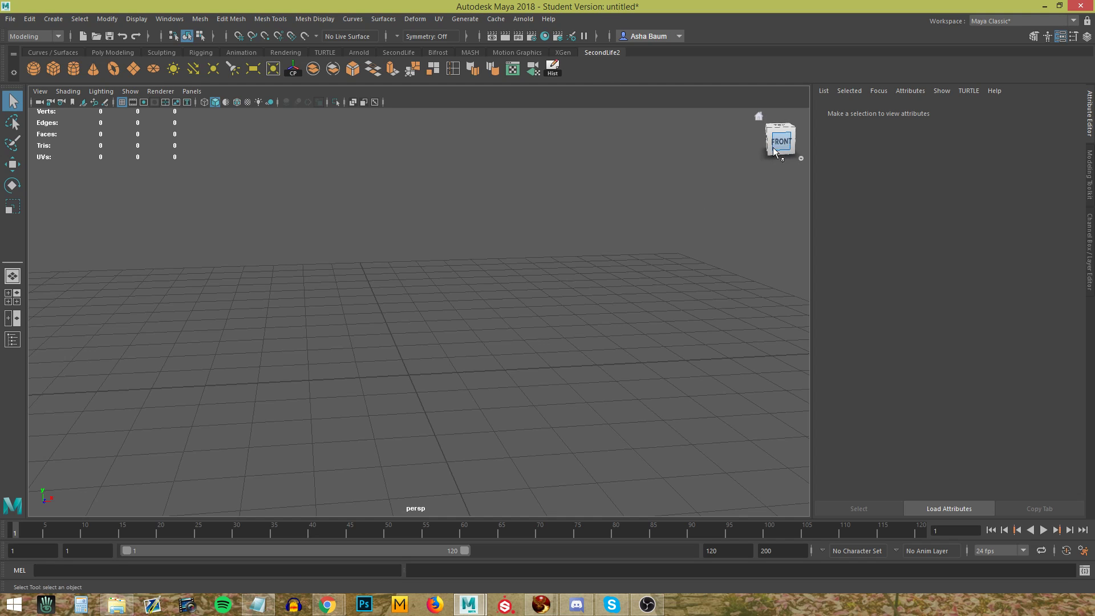
Step: Set the perspective view's renderer to Legacy Default Viewport
left_click_drag(657, 169, 656, 198, "alt")
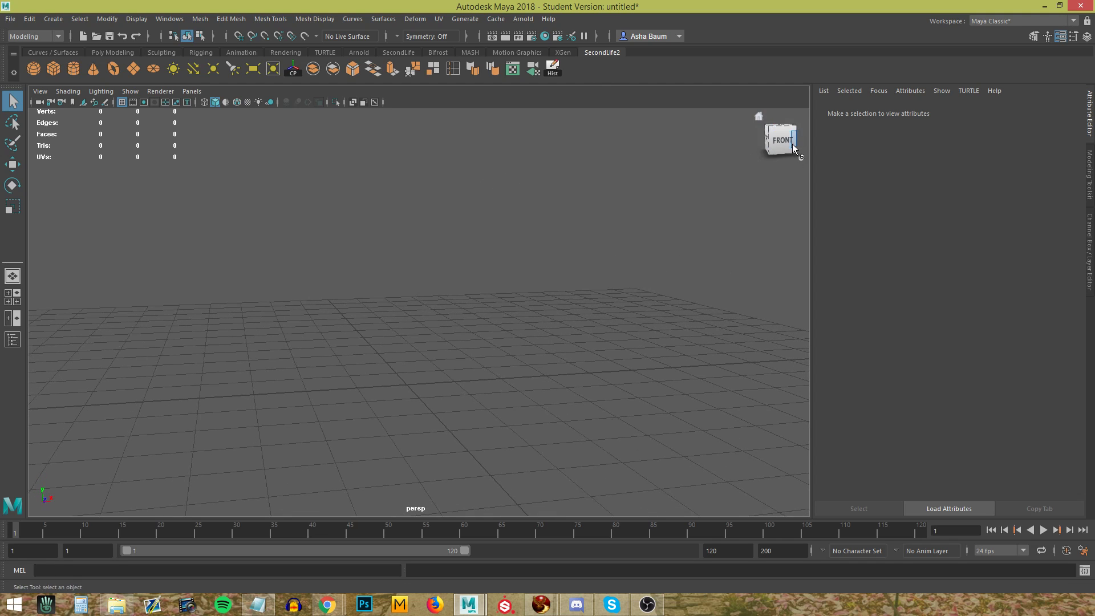
left_click(161, 91)
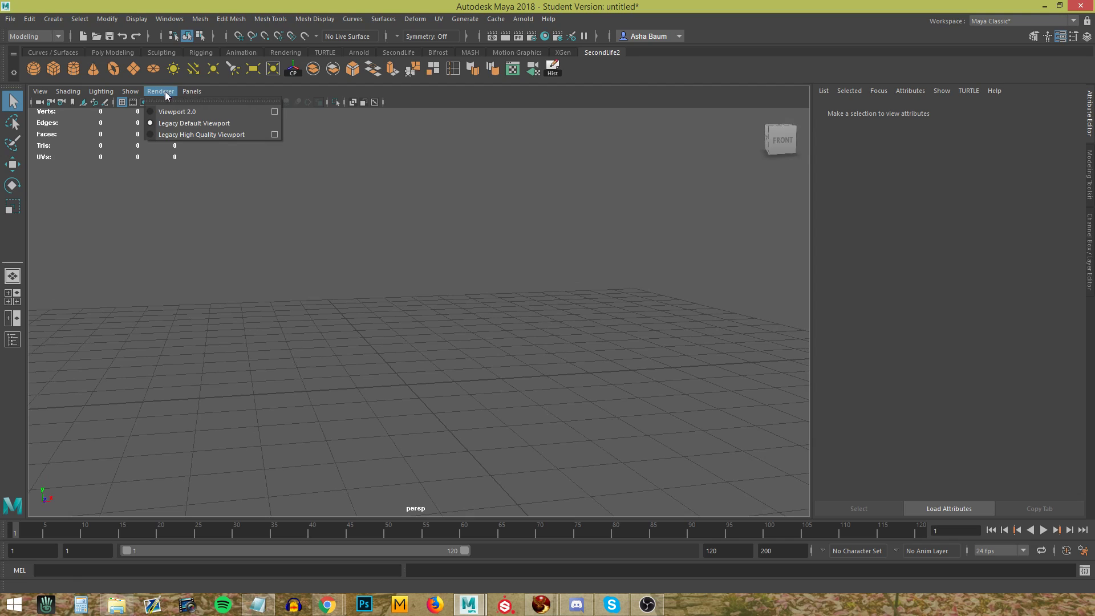
left_click(179, 124)
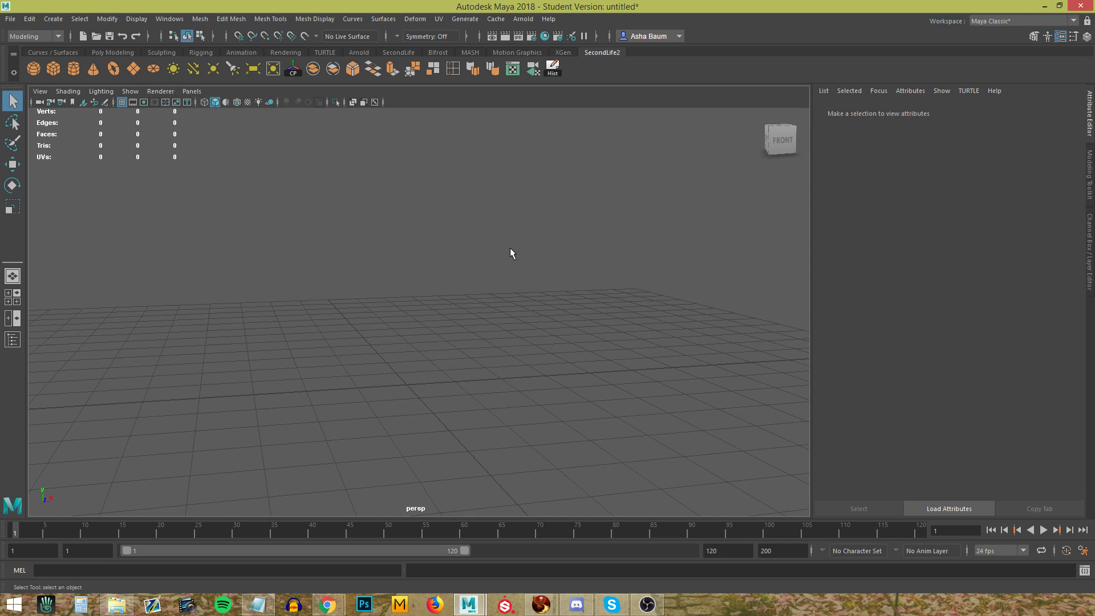